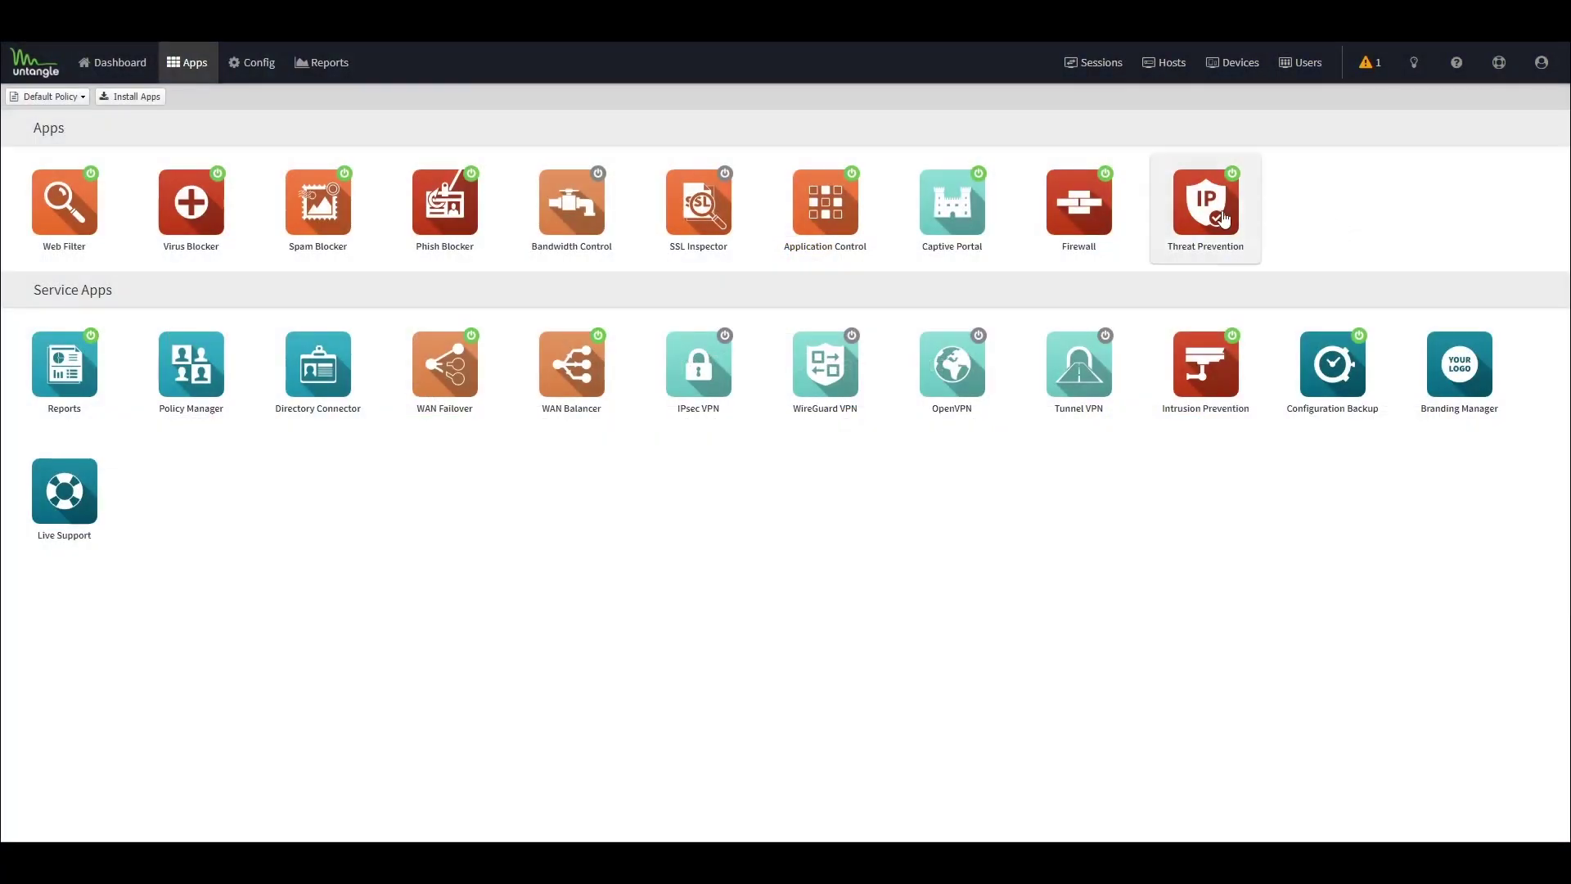
Lower the Threat Prevention reputation threshold to Suspicious so Suspicious and High Risk traffic is blocked.
{"action": "left_click", "coordinate": [1210, 215]}
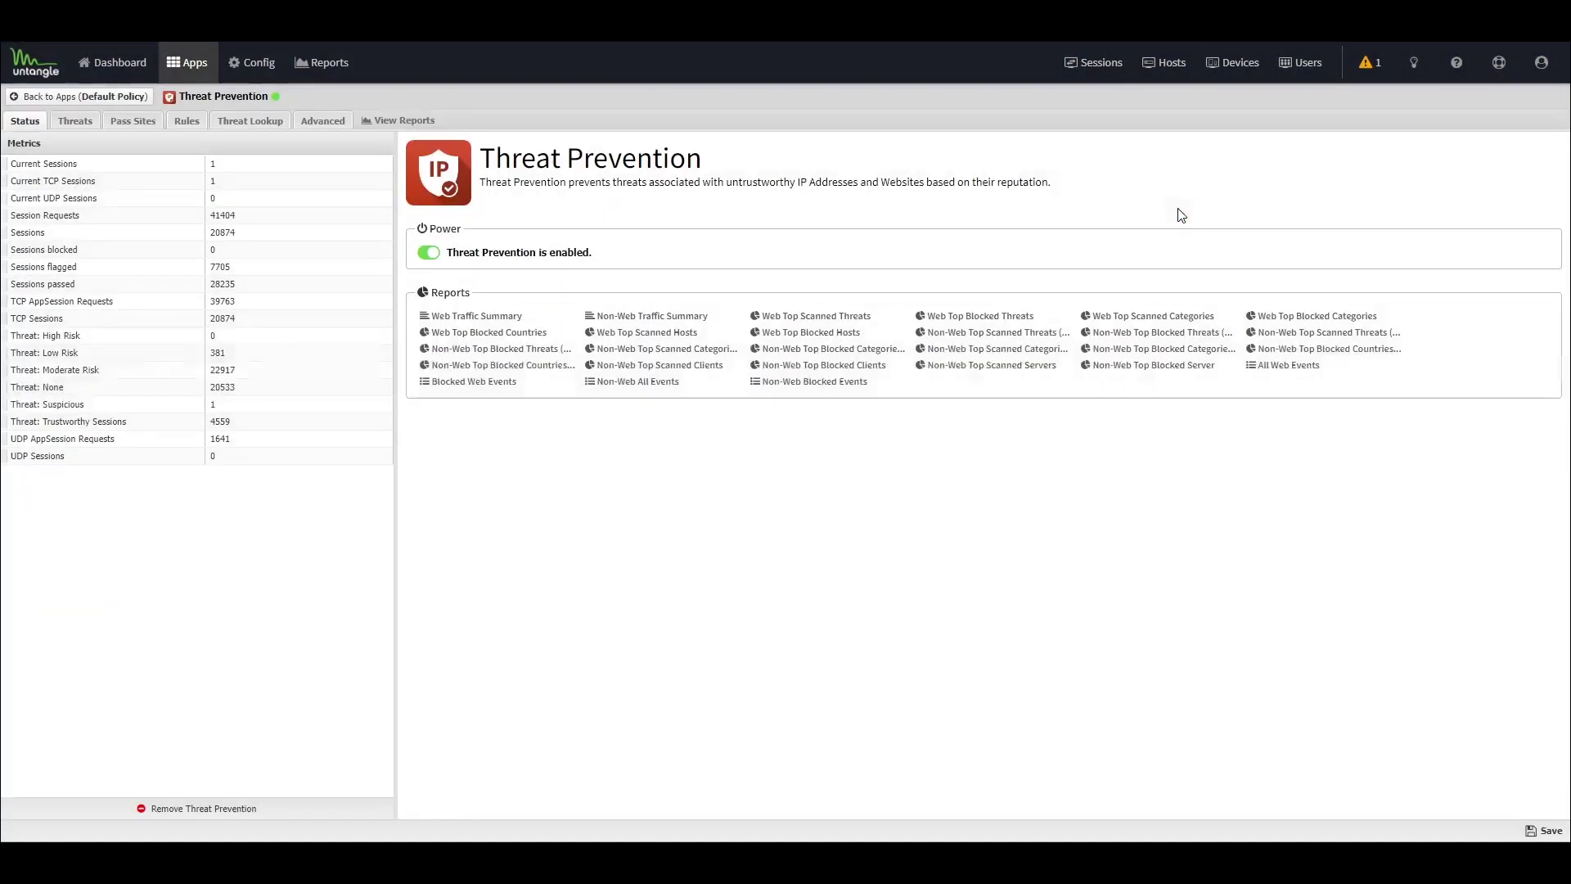
{"action": "left_click", "coordinate": [75, 120]}
{"action": "mouse_move", "coordinate": [727, 327]}
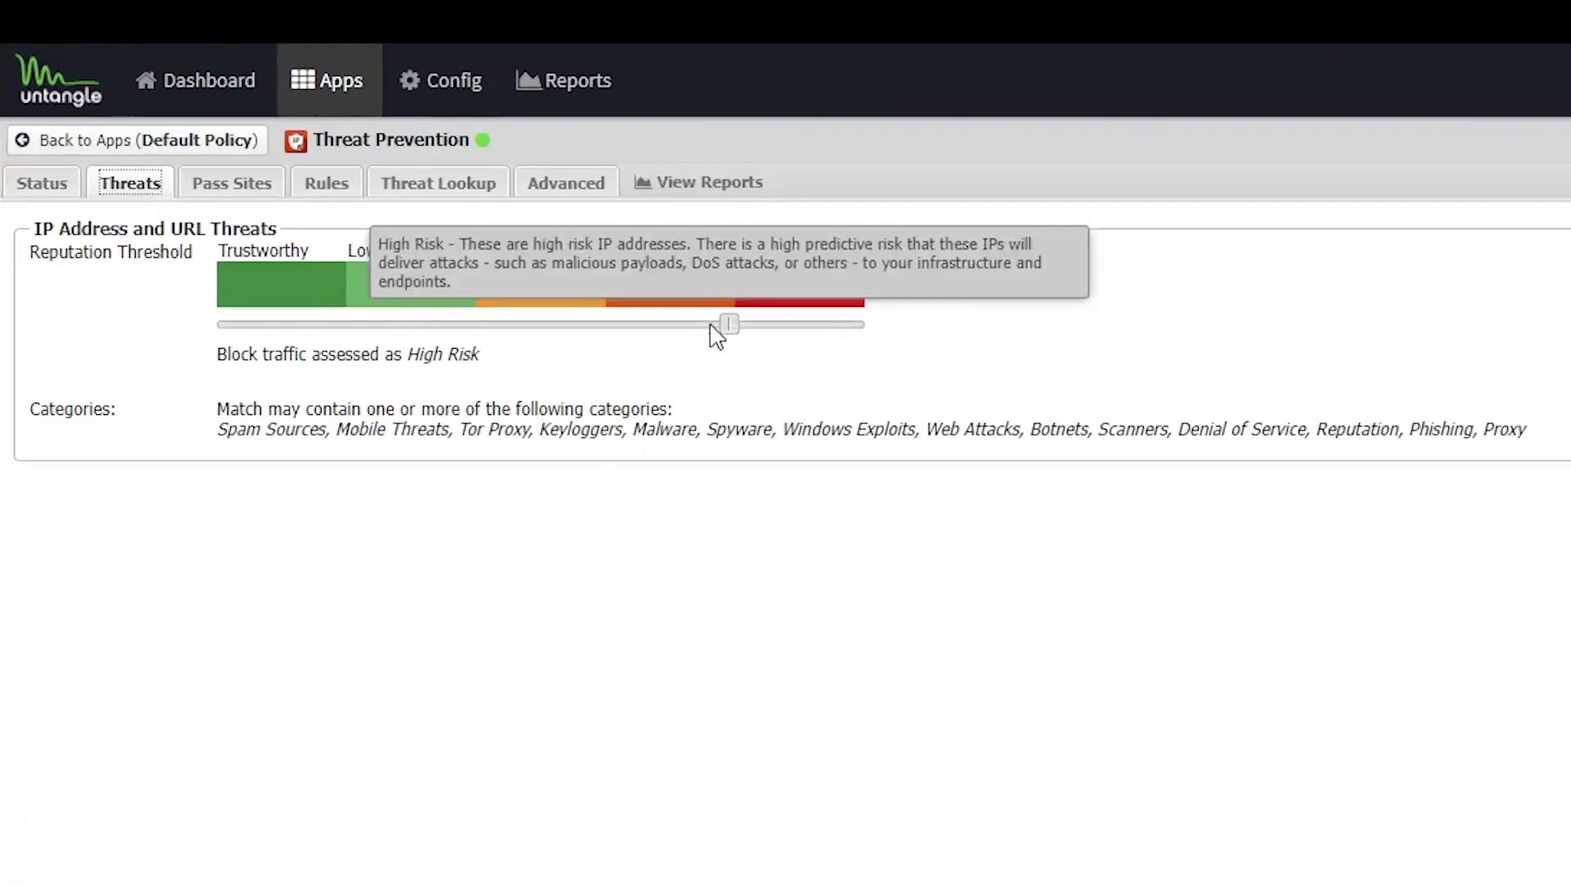
{"action": "mouse_move", "coordinate": [717, 335]}
{"action": "left_mouse_down"}
{"action": "mouse_move", "coordinate": [626, 343]}
{"action": "mouse_move", "coordinate": [722, 335]}
{"action": "left_mouse_up"}
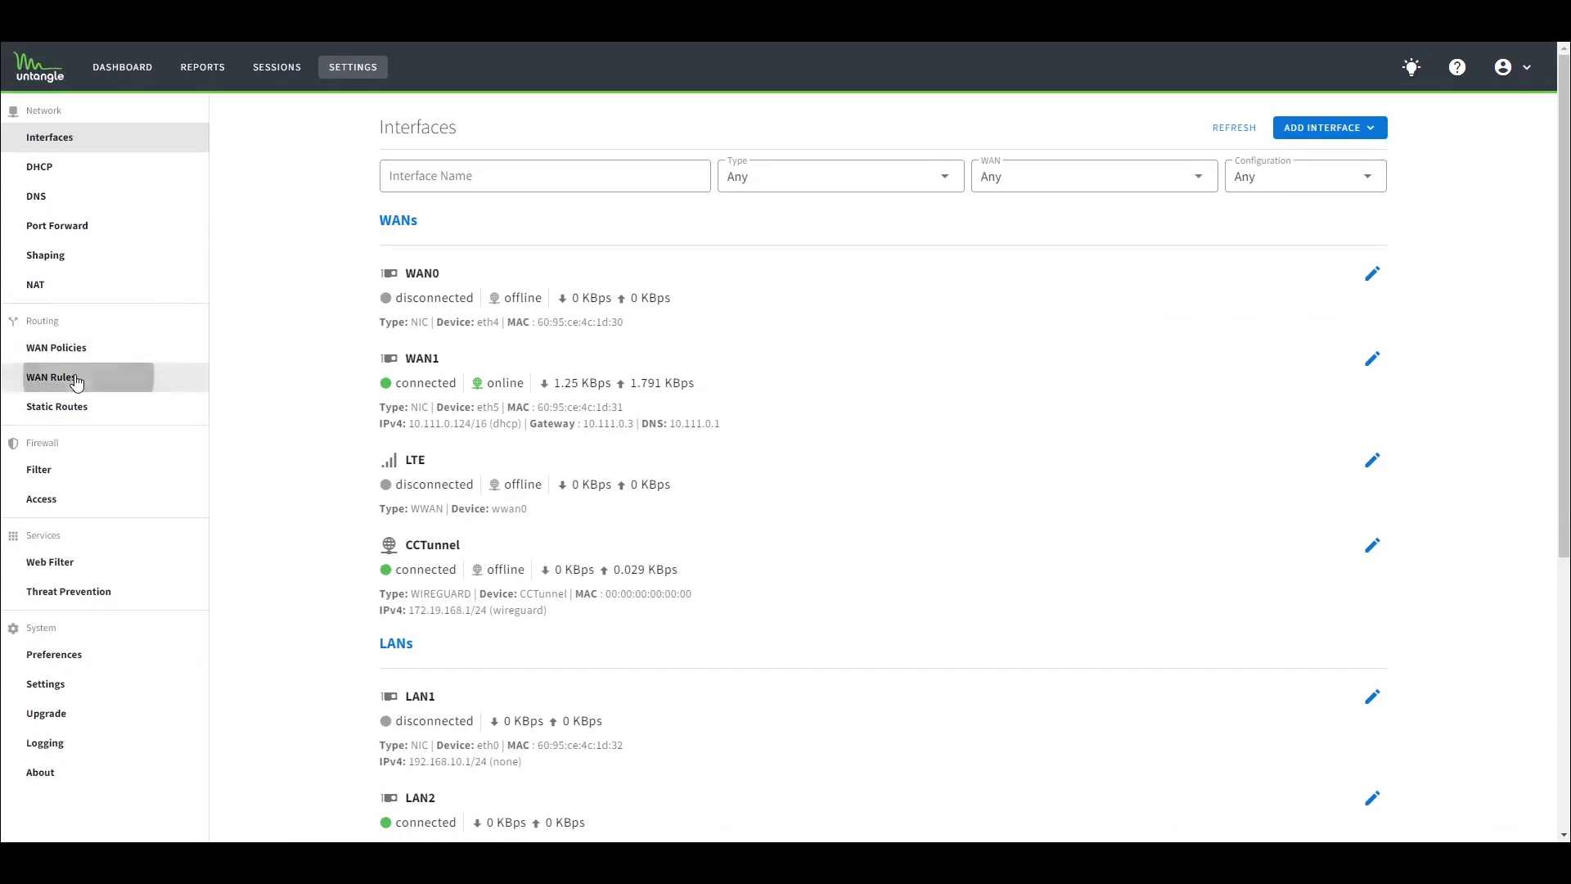
Start a new MicroEdge WAN rule described as 'Prioritize Conferencing'.
{"action": "left_click", "coordinate": [76, 379]}
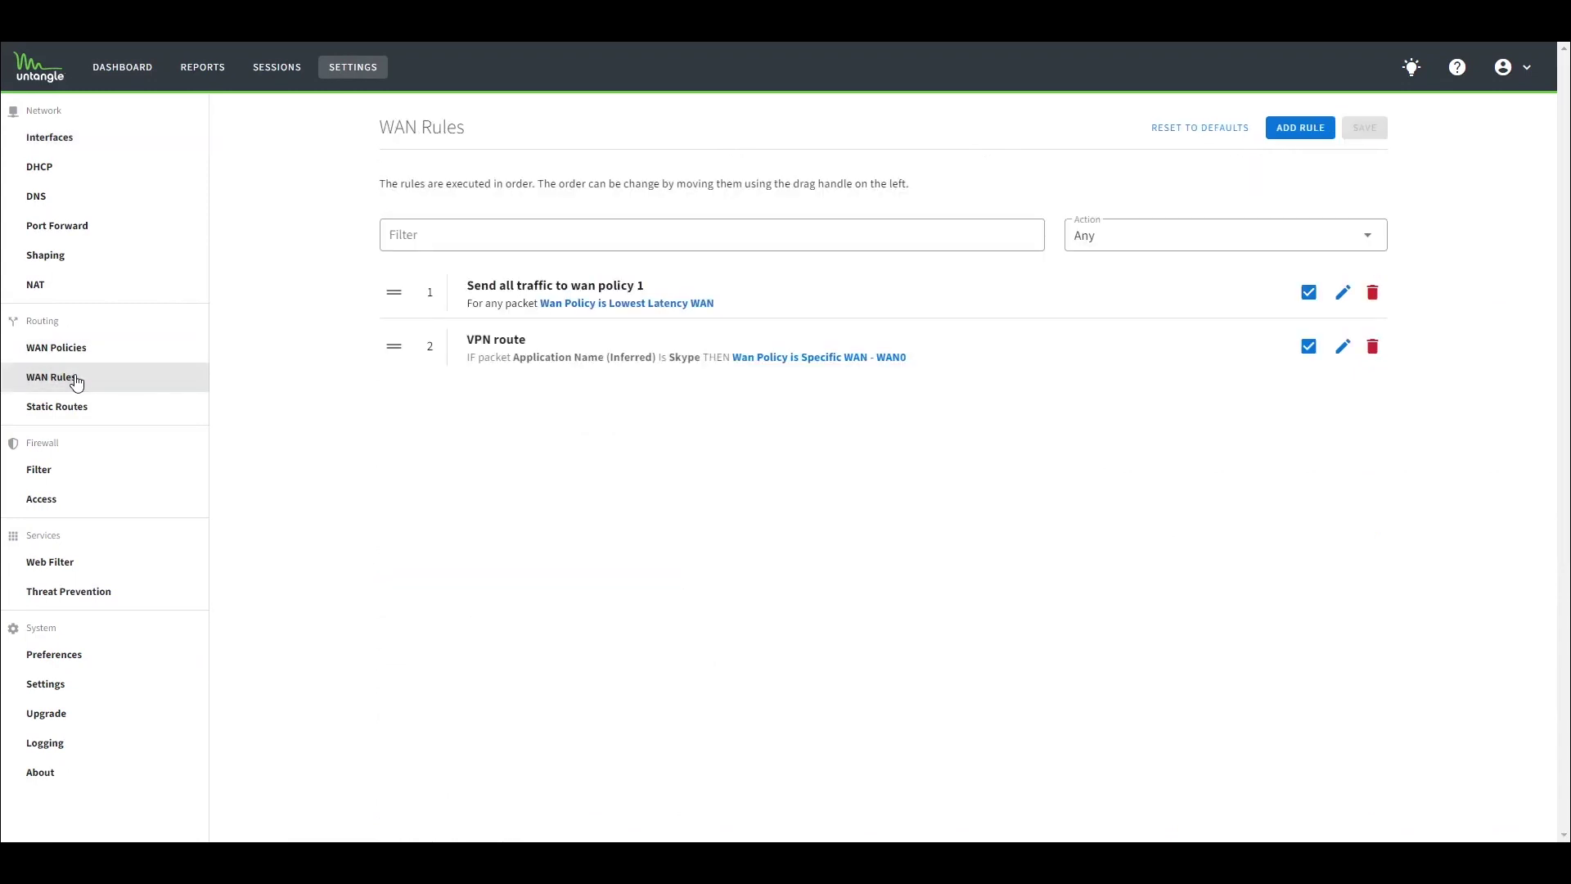
{"action": "left_click", "coordinate": [1300, 129]}
{"action": "left_click", "coordinate": [927, 236]}
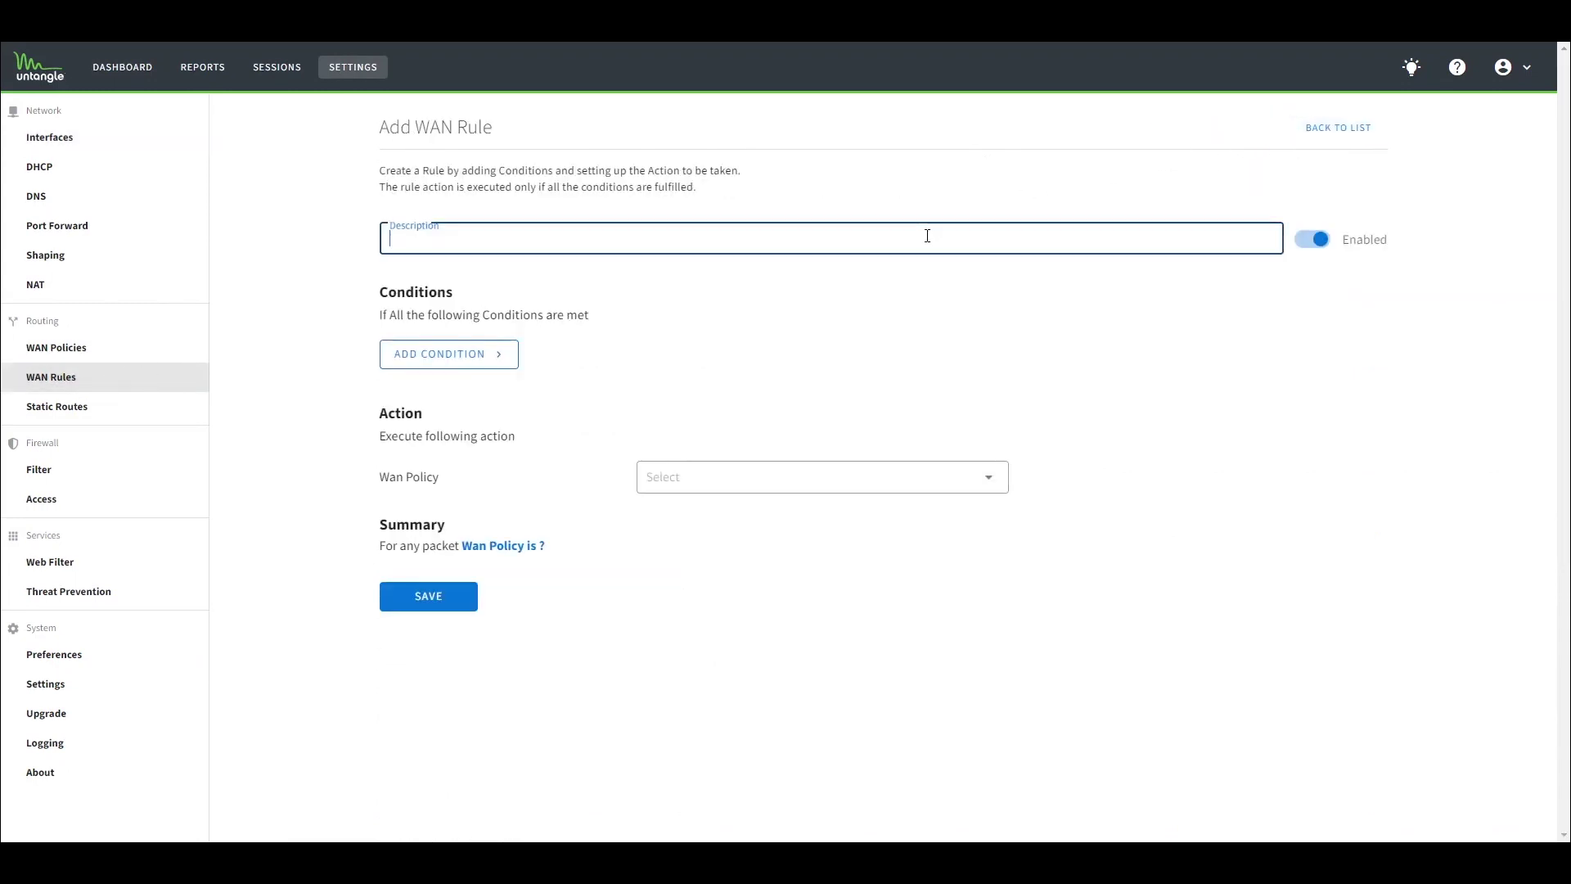
{"action": "type", "text": "Prioritize Conferencing"}
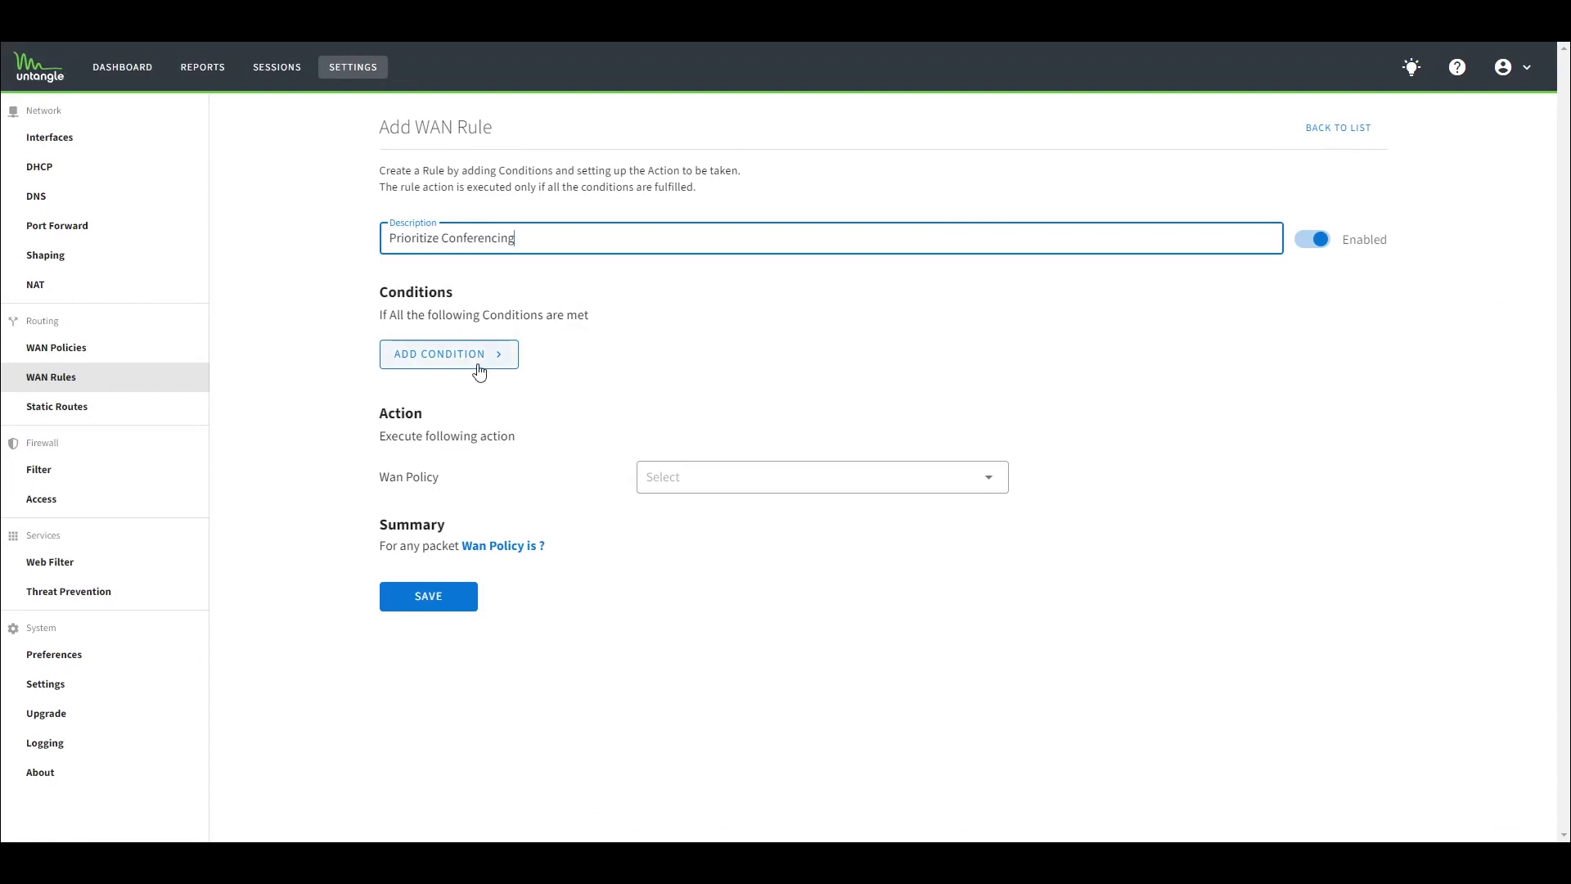
Add an Application Category (Inferred) condition set to Streaming Media to the rule.
{"action": "left_click", "coordinate": [480, 358]}
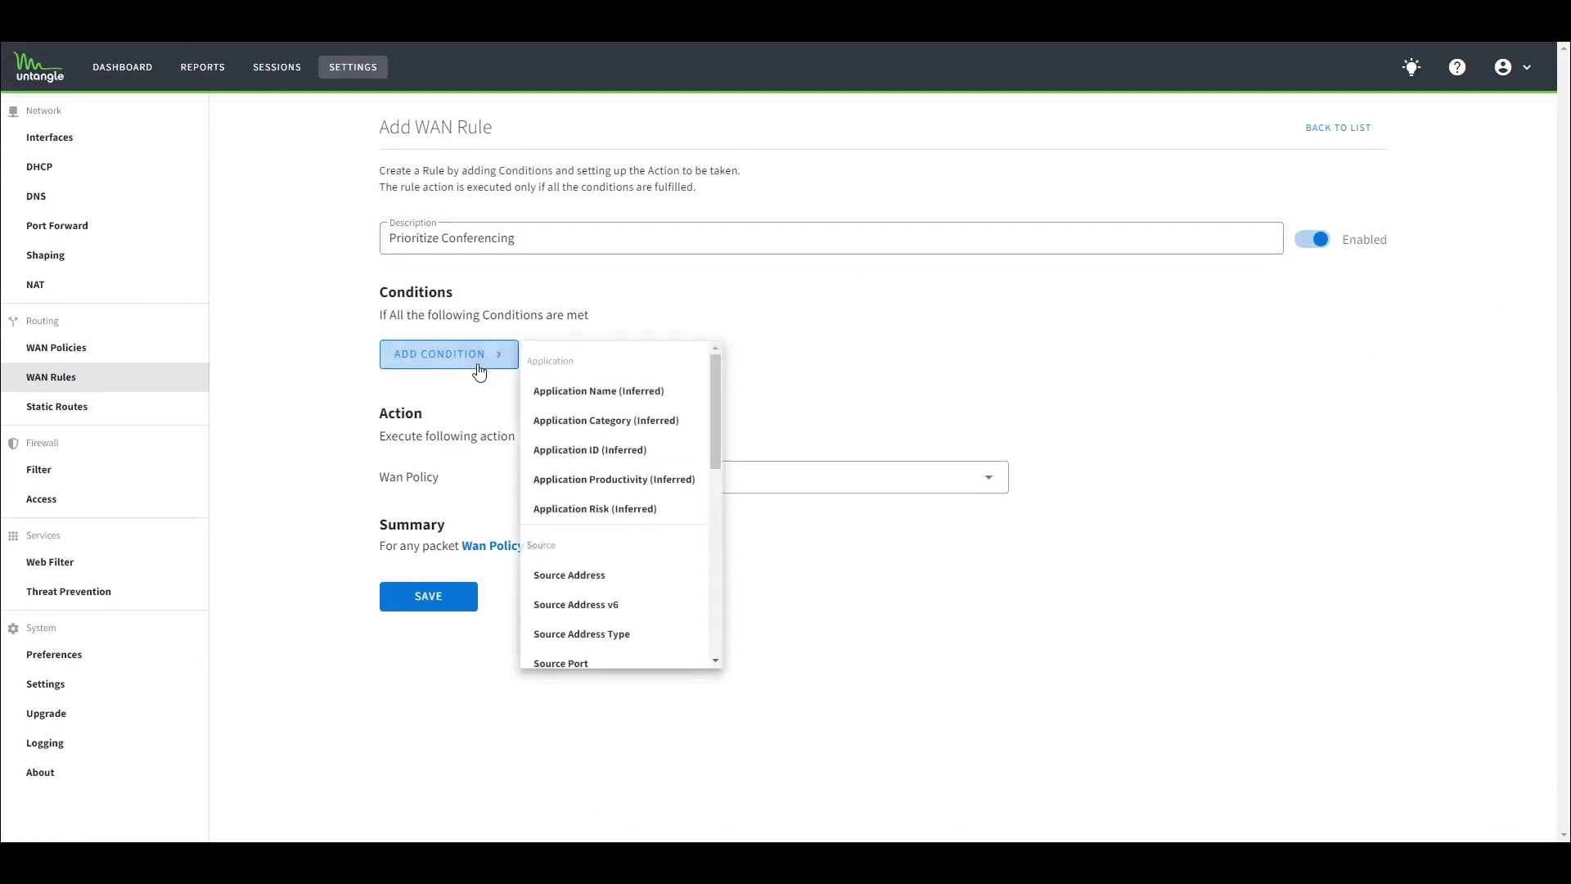
{"action": "left_click", "coordinate": [616, 423]}
{"action": "left_click", "coordinate": [1100, 405]}
{"action": "key", "text": "Down"}
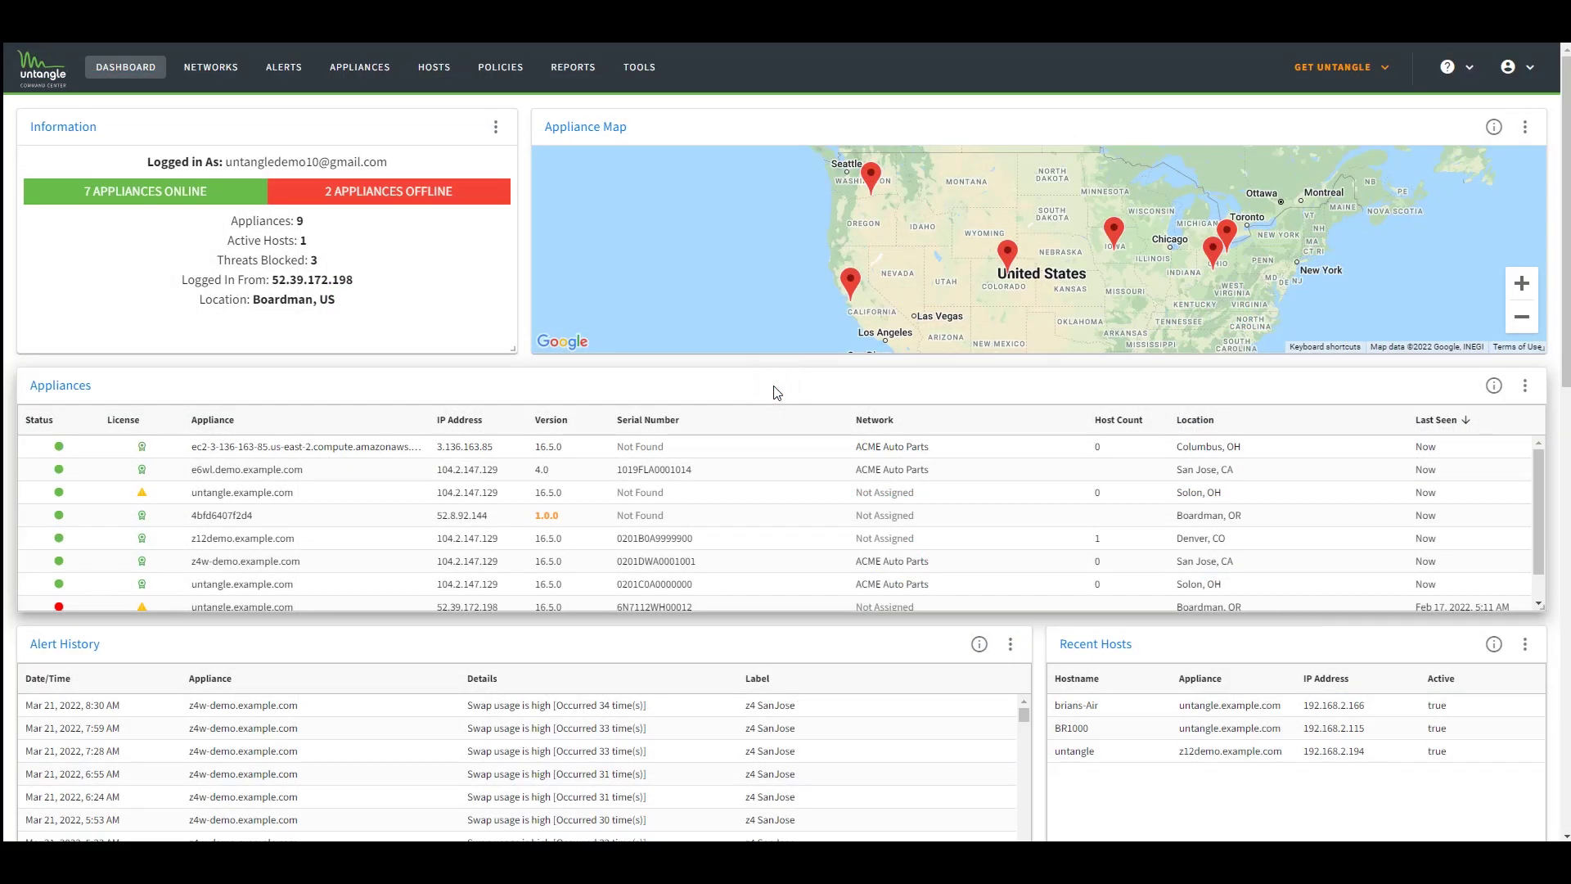
Switch to Command Center's APPLIANCES view to see all nine managed appliances.
{"action": "left_click", "coordinate": [354, 76]}
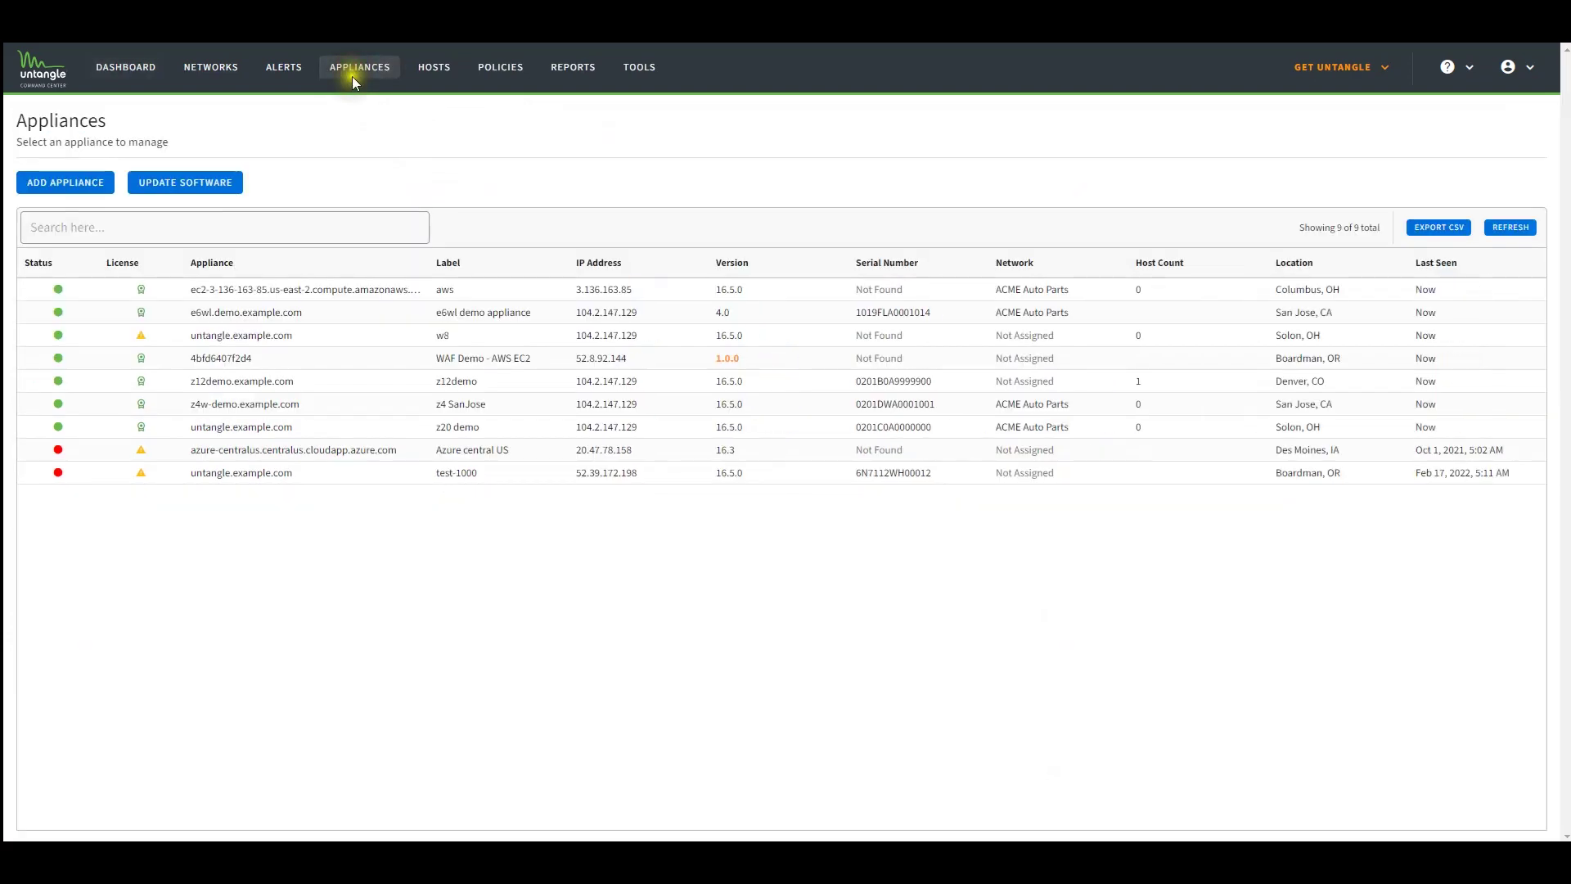